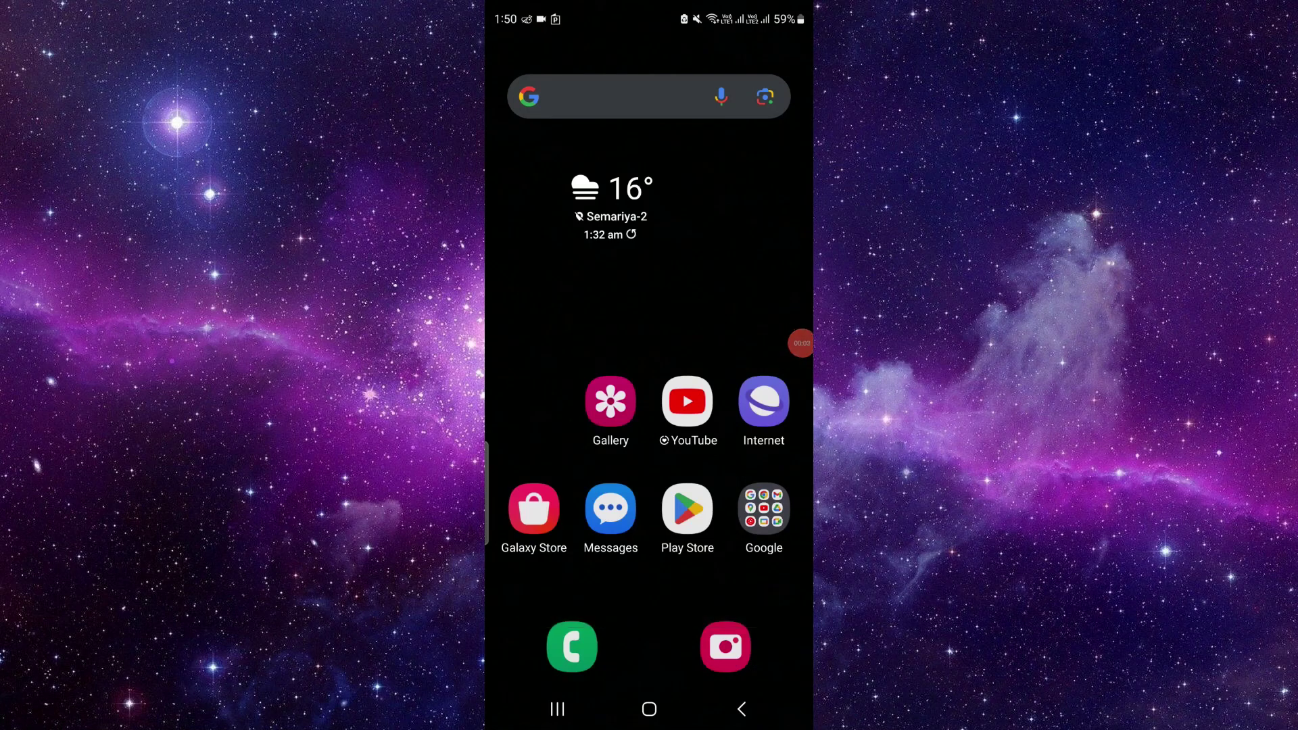
Swipe up from the home screen to reveal the full app drawer.
mouse_move(649, 588)
left_mouse_down()
mouse_move(649, 254)
mouse_move(650, 589)
left_mouse_up()
left_click_drag(649, 588, 648, 253)
Bring up the options for the ING Banking app icon in the app drawer.
left_click(764, 355)
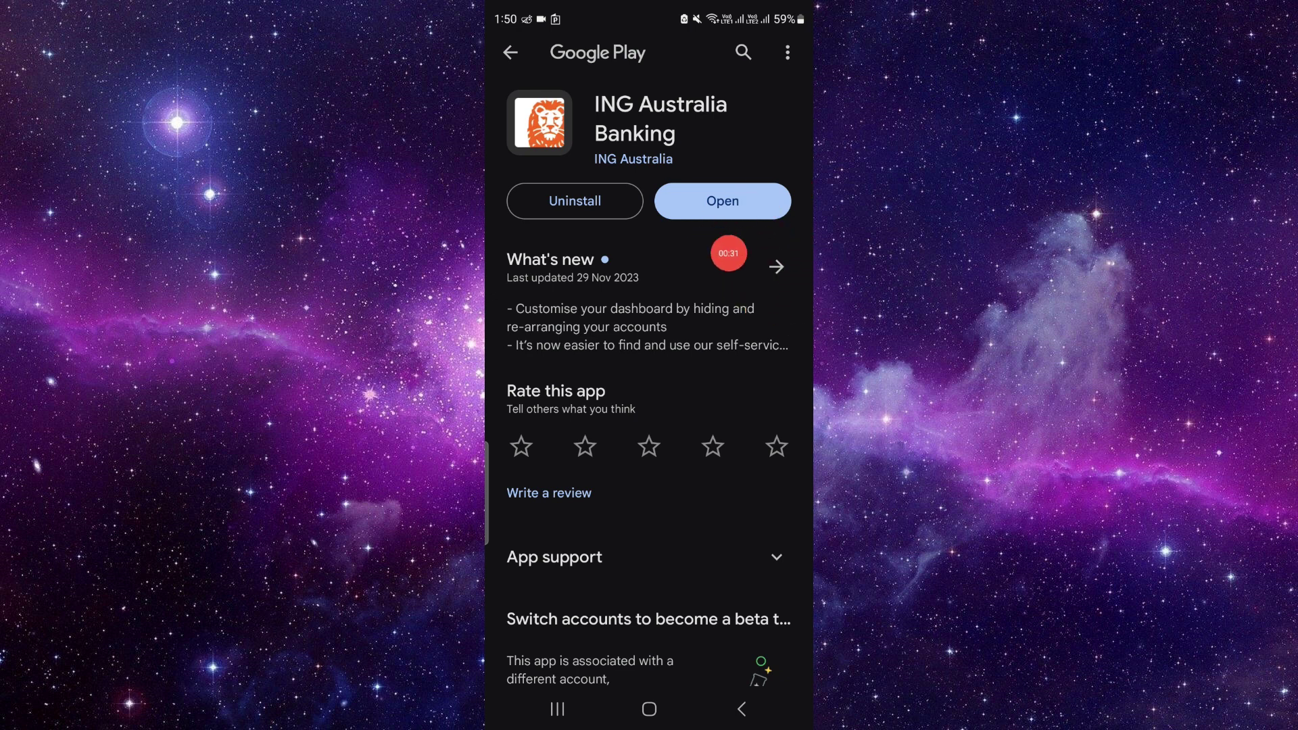
scroll(649, 406, "down", 2)
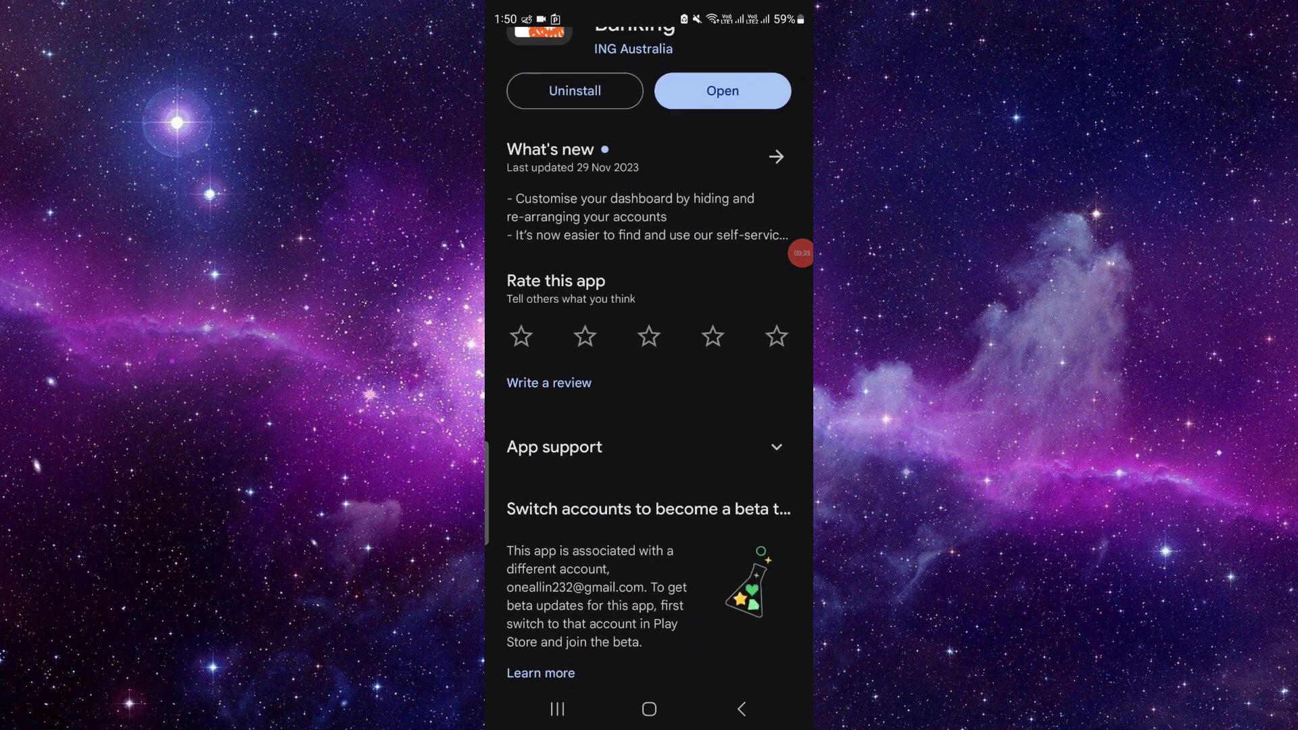
scroll(649, 406, "down", 3)
scroll(649, 406, "down", 2)
scroll(649, 405, "up", 2)
scroll(649, 406, "up", 4)
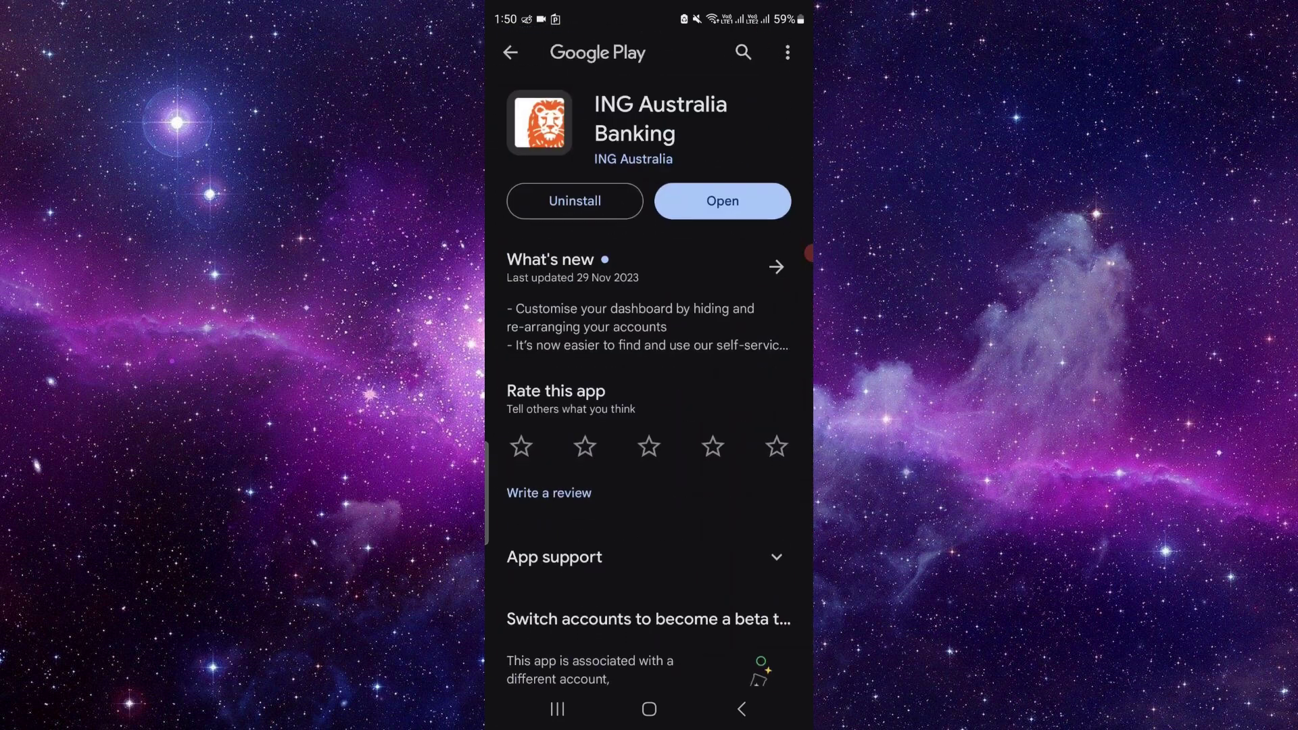
scroll(649, 406, "down", 3)
scroll(650, 405, "down", 3)
scroll(650, 405, "down", 2)
scroll(650, 407, "down", 3)
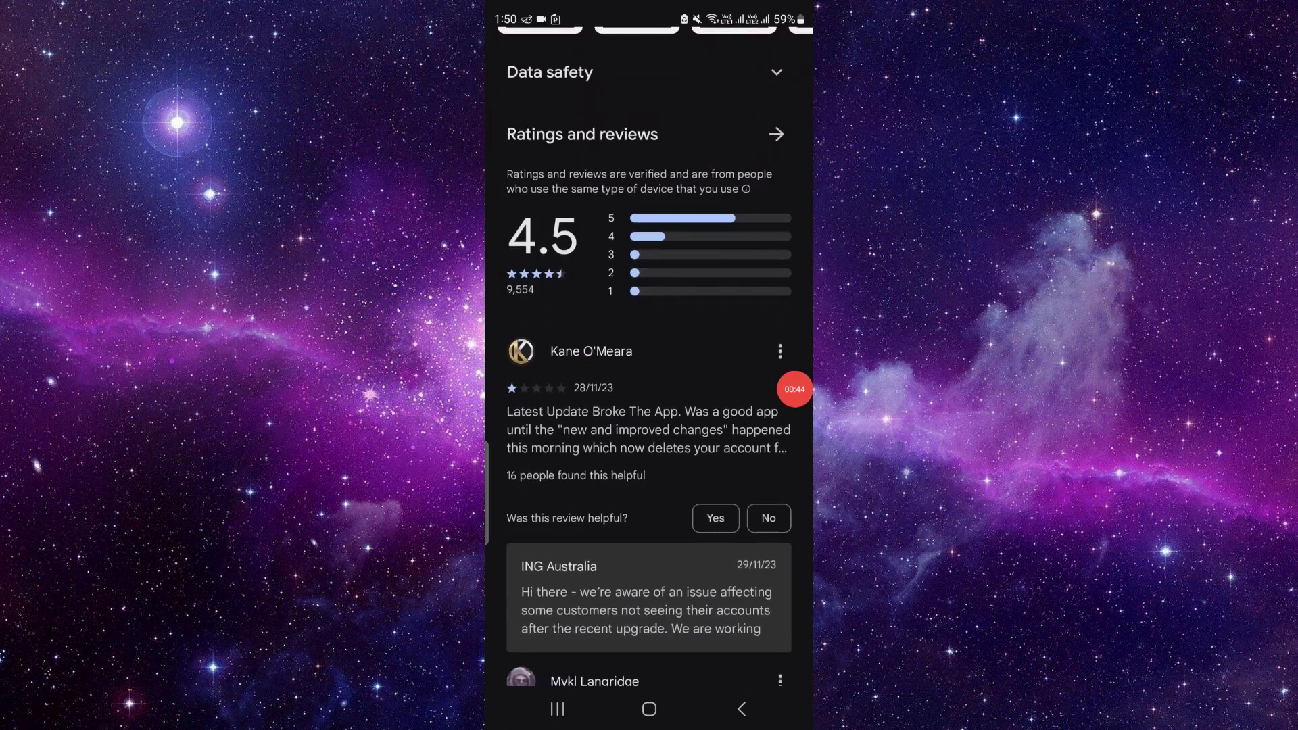
scroll(649, 406, "down", 3)
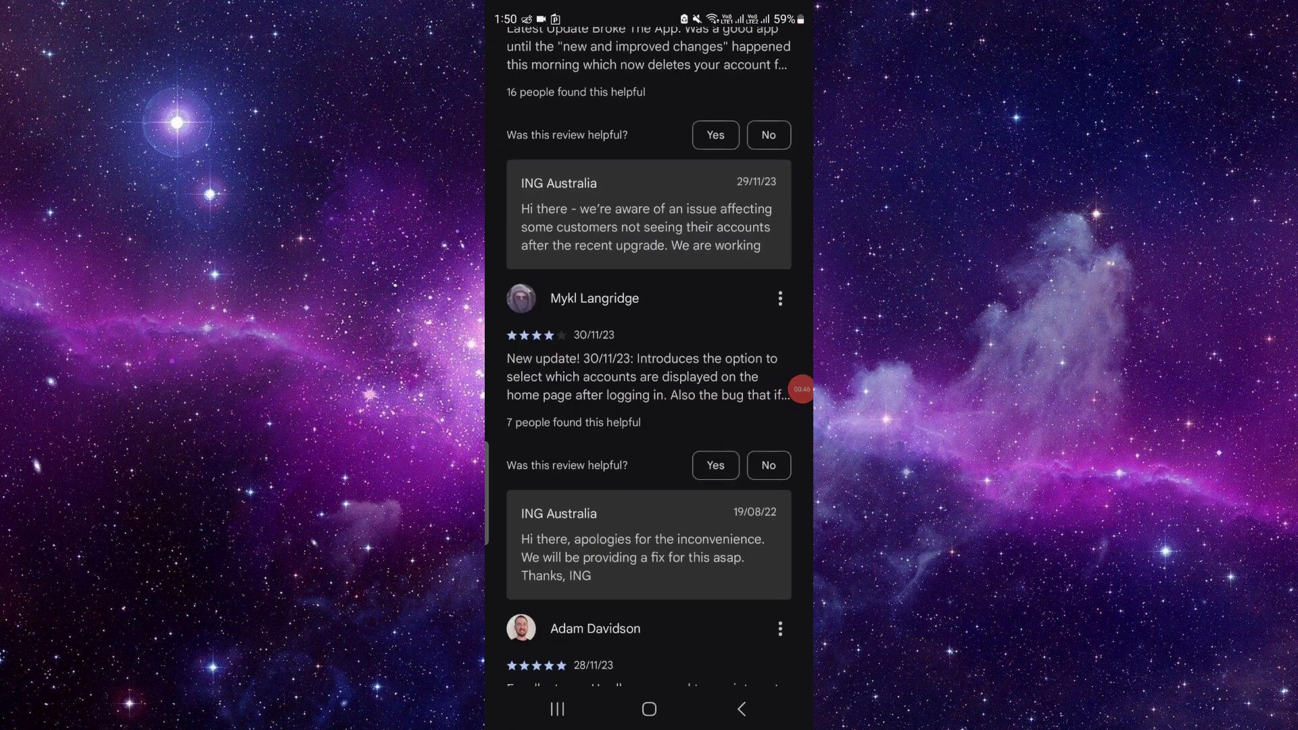
scroll(649, 406, "up", 4)
scroll(650, 406, "up", 2)
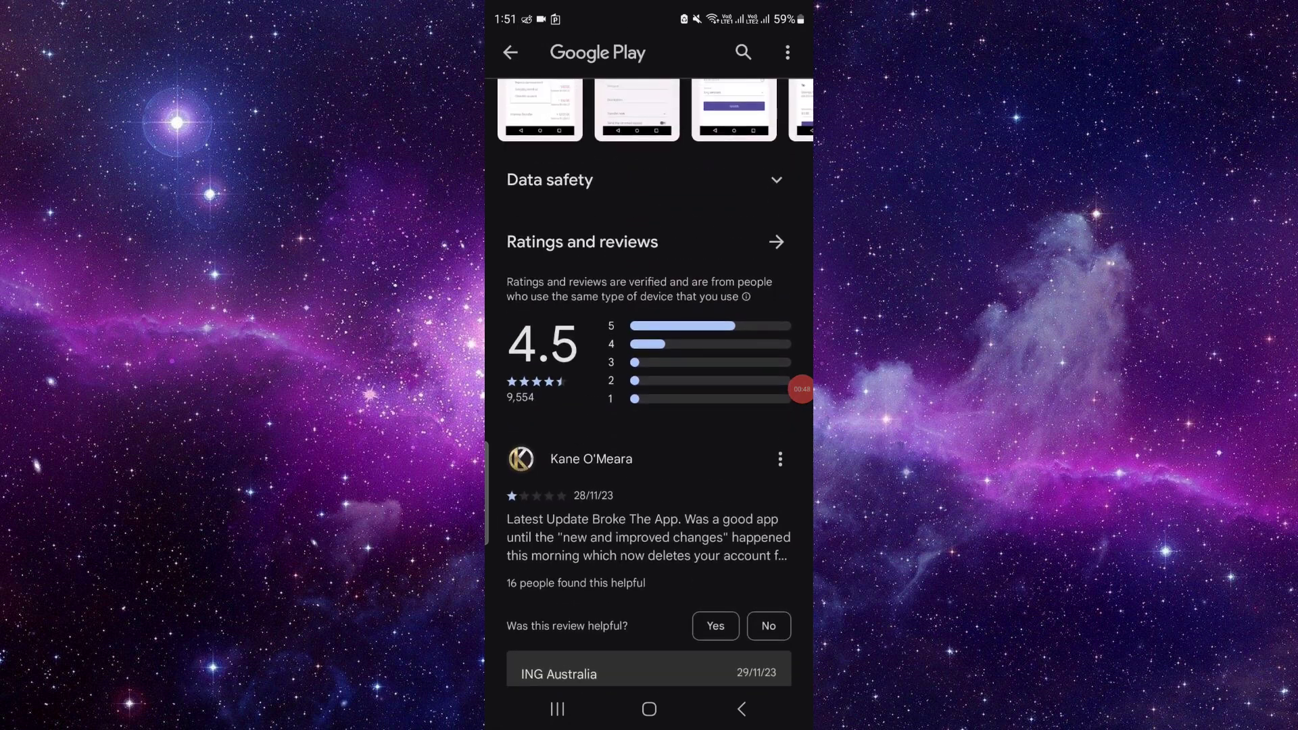
scroll(650, 407, "down", 2)
scroll(649, 406, "down", 3)
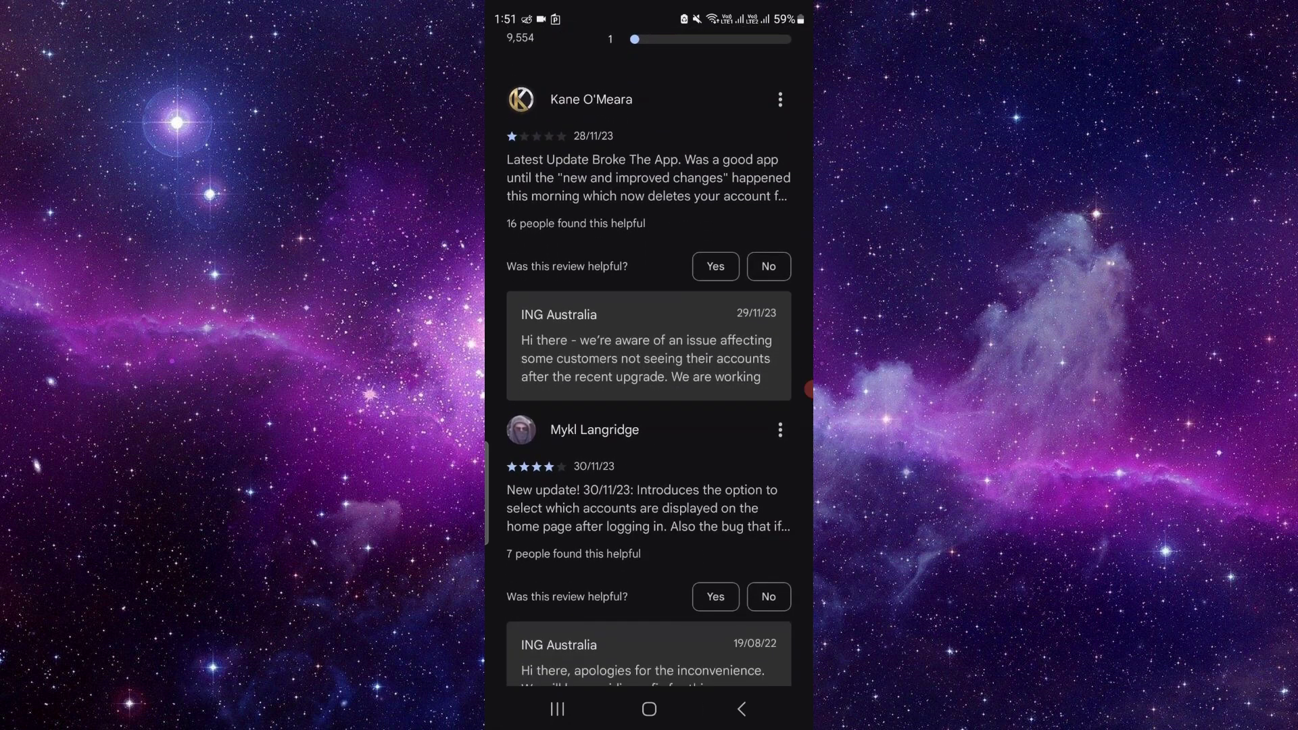
scroll(649, 405, "down", 3)
scroll(650, 406, "down", 2)
scroll(649, 407, "down", 3)
scroll(649, 406, "down", 2)
scroll(649, 406, "down", 1)
scroll(649, 406, "down", 3)
scroll(650, 405, "up", 3)
scroll(650, 406, "down", 3)
scroll(649, 406, "up", 1)
scroll(649, 406, "up", 5)
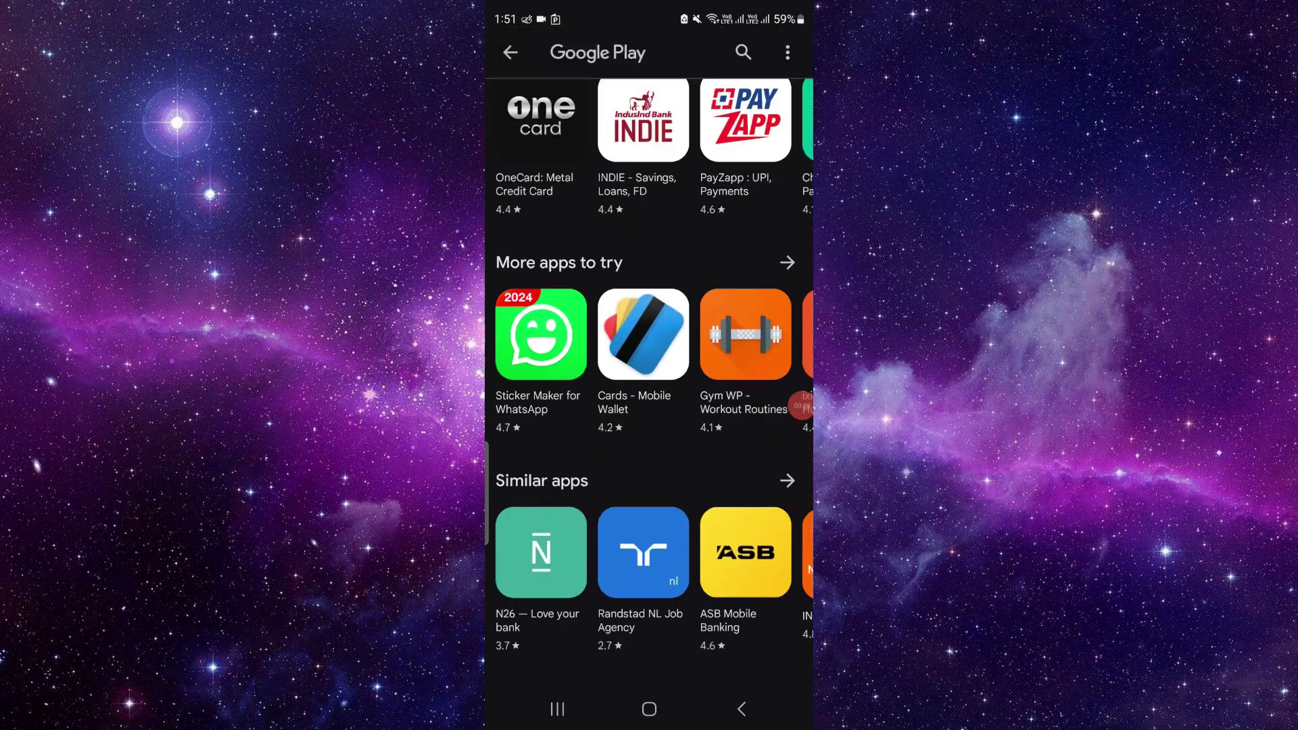
scroll(650, 406, "up", 5)
scroll(650, 406, "up", 3)
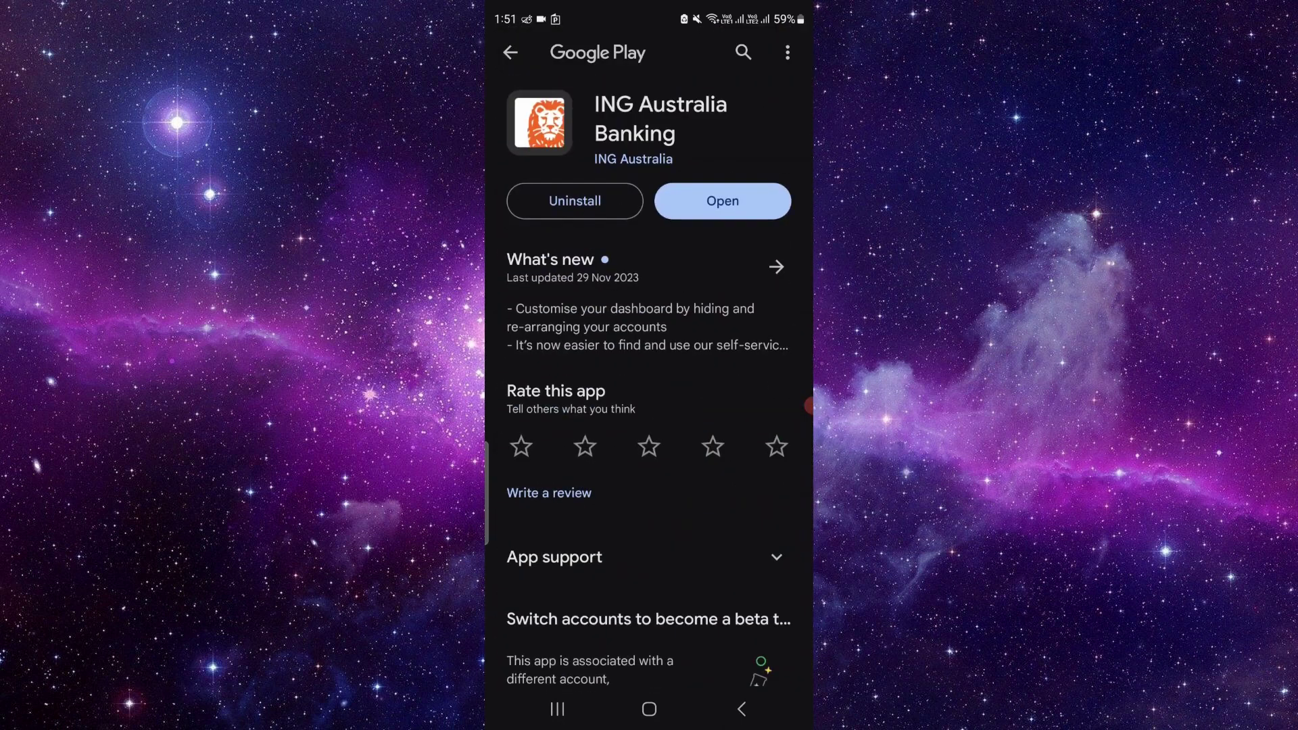